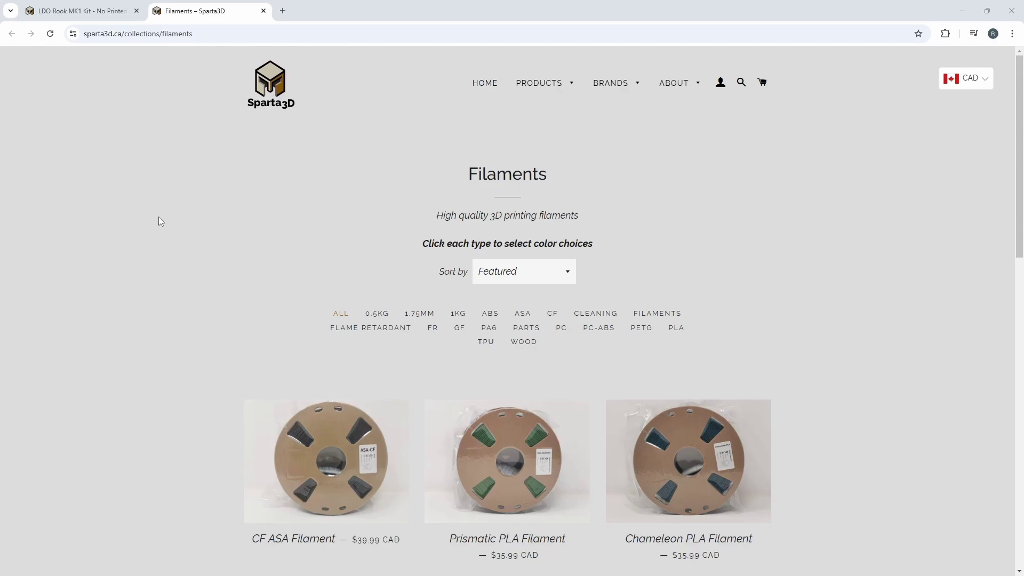
{"action": "scroll", "coordinate": [156, 211], "scroll_direction": "down", "scroll_amount": 1}
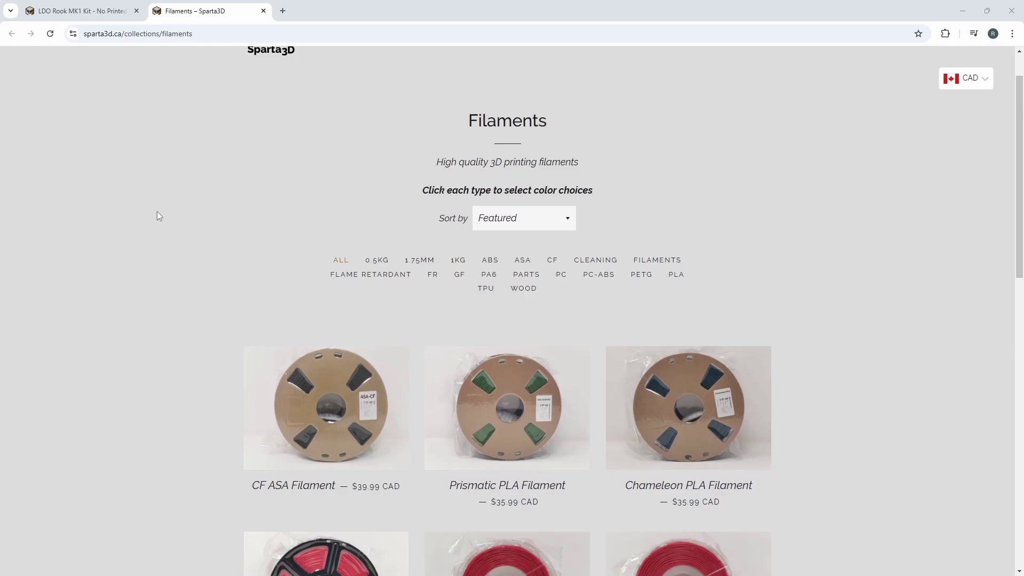
{"action": "scroll", "coordinate": [199, 205], "scroll_direction": "down", "scroll_amount": 1}
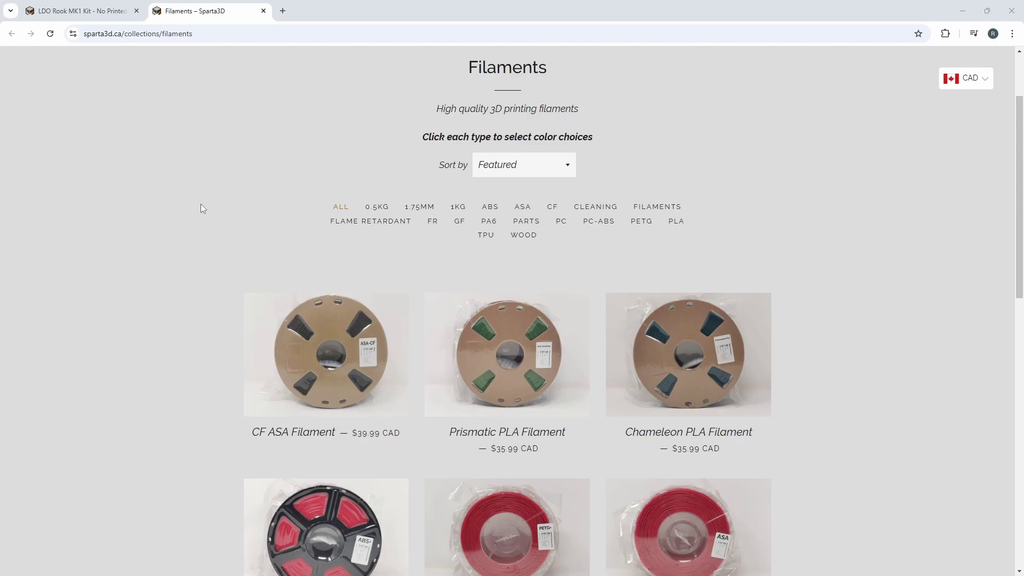
{"action": "scroll", "coordinate": [240, 257], "scroll_direction": "up", "scroll_amount": 2}
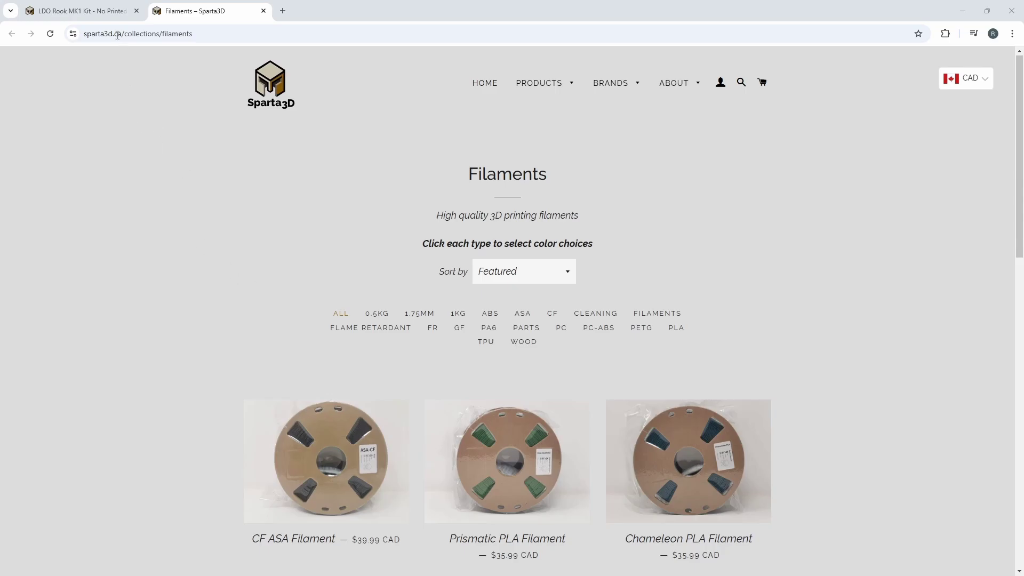
{"action": "left_click", "coordinate": [107, 15]}
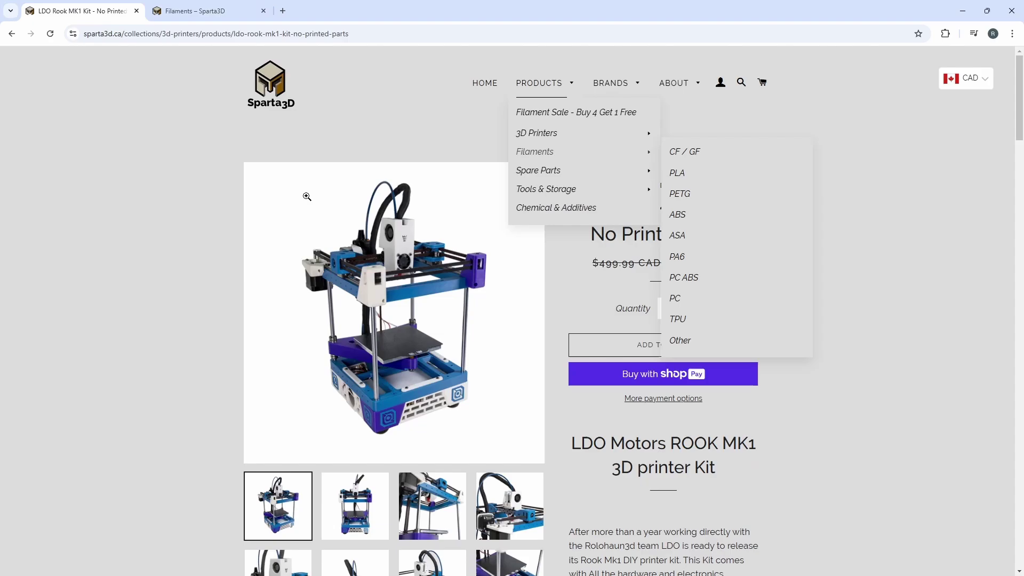